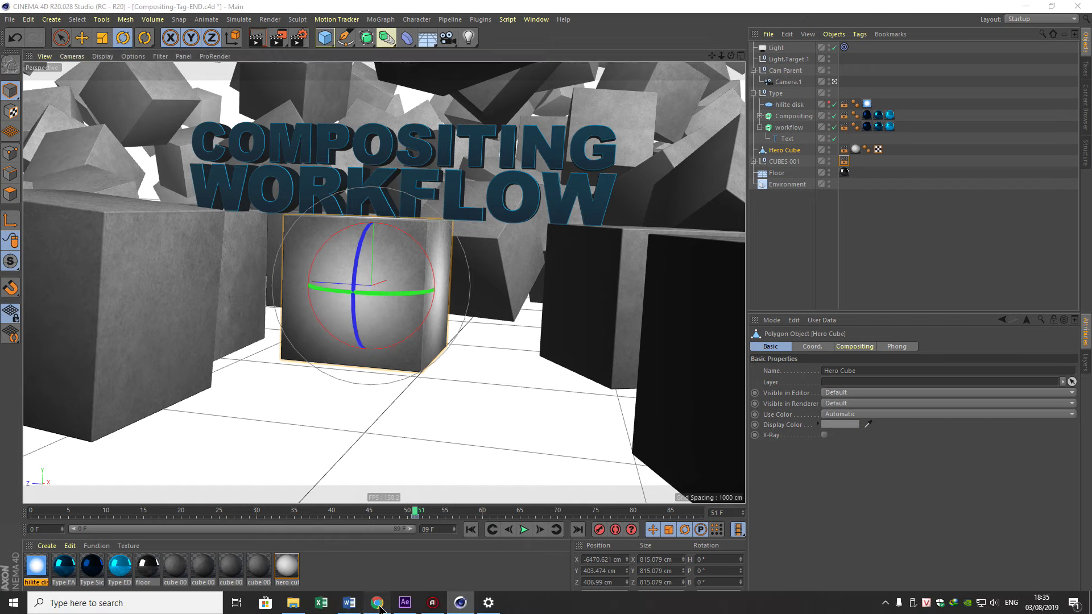
Leave the Compositing-Tag-END.c4d scene and bring Chrome forward from the taskbar.
{"action": "left_click", "coordinate": [377, 603]}
In a new tab, go to the Tu Phan site's After Effects page.
{"action": "left_click", "coordinate": [153, 9]}
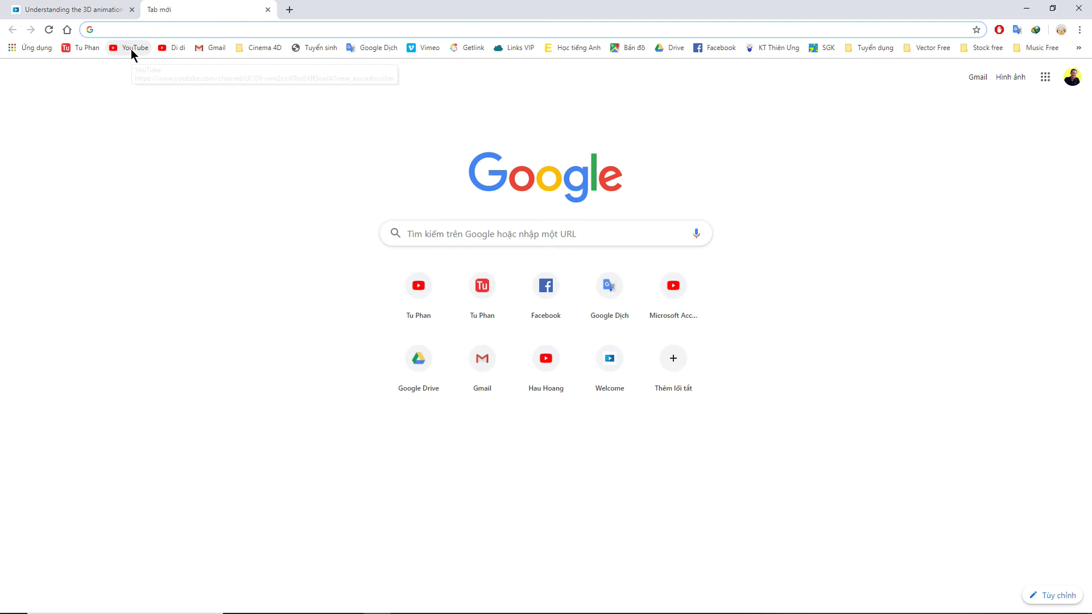
{"action": "left_click", "coordinate": [91, 50]}
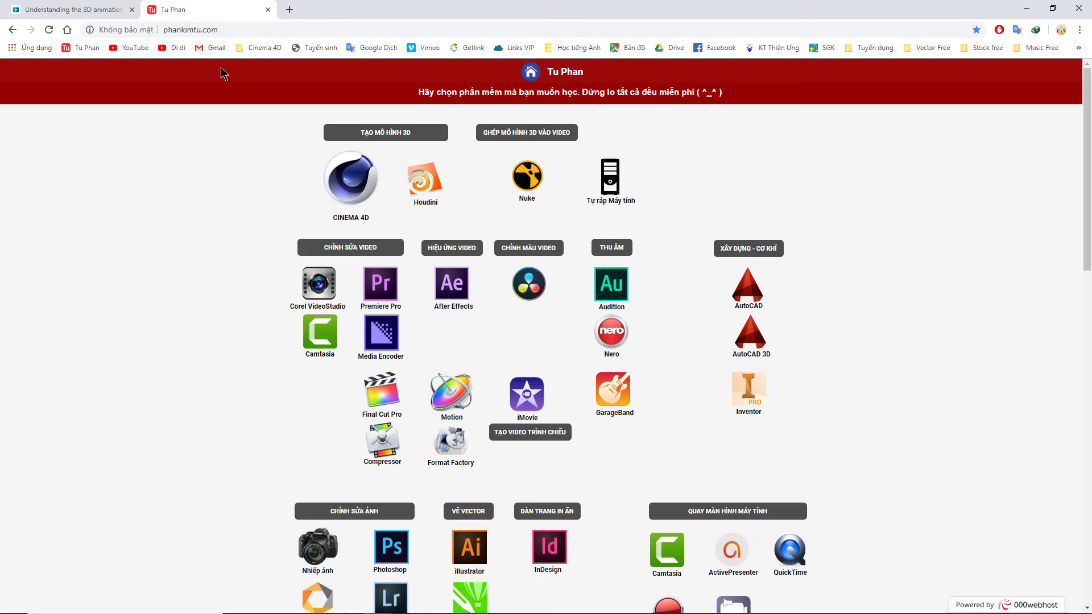
{"action": "left_click", "coordinate": [454, 289]}
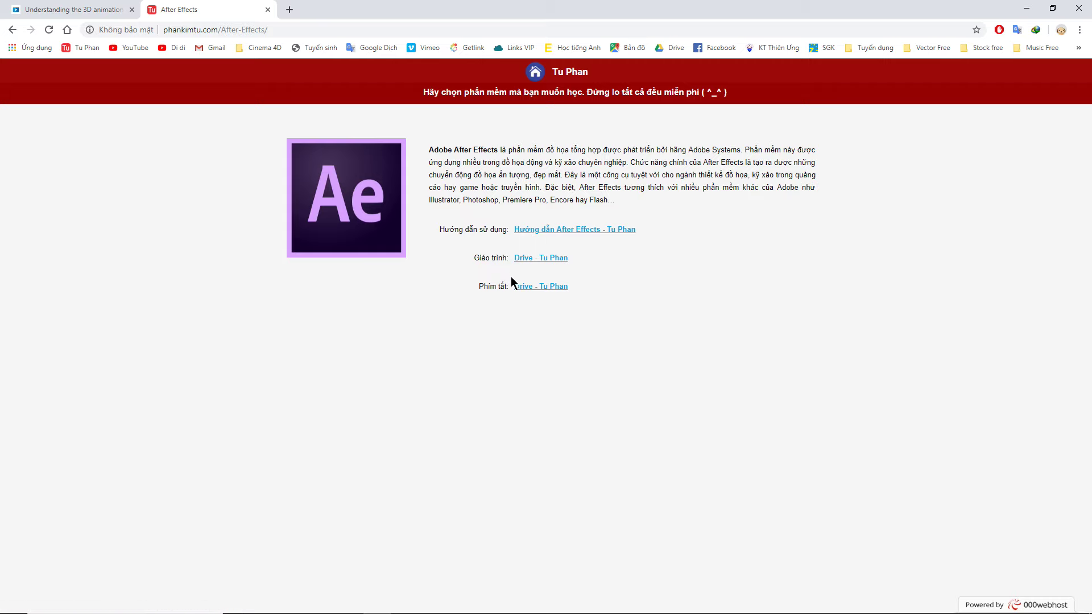
Browse the After Effects YouTube tutorial playlist, then close its tab.
{"action": "left_click", "coordinate": [542, 230]}
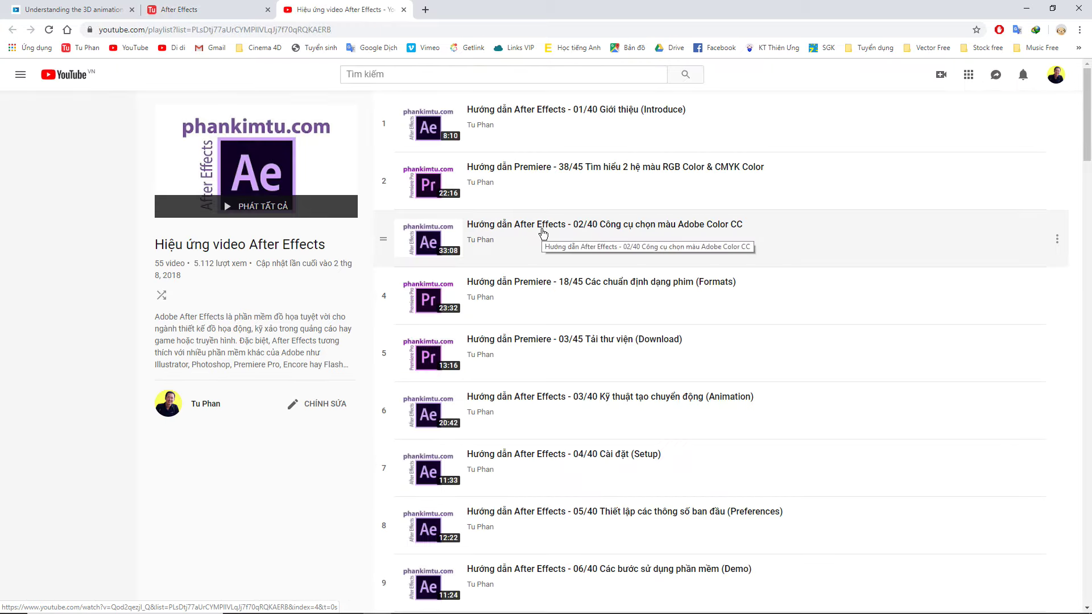
{"action": "scroll", "coordinate": [534, 300], "scroll_direction": "down", "scroll_amount": 1}
{"action": "scroll", "coordinate": [532, 304], "scroll_direction": "down", "scroll_amount": 5}
{"action": "scroll", "coordinate": [531, 309], "scroll_direction": "down", "scroll_amount": 5}
{"action": "scroll", "coordinate": [531, 311], "scroll_direction": "down", "scroll_amount": 4}
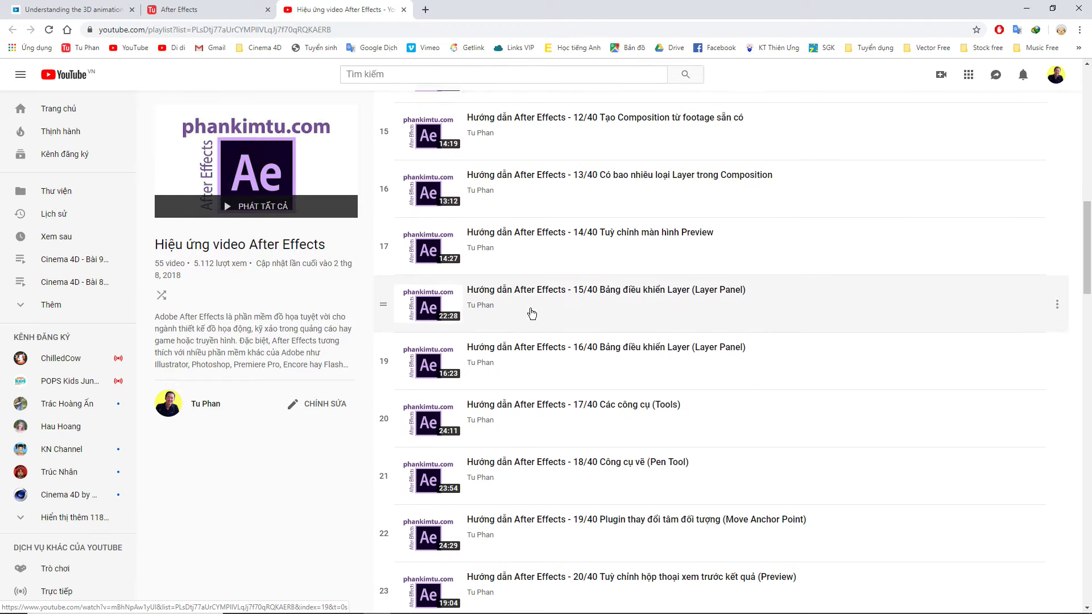
{"action": "scroll", "coordinate": [532, 313], "scroll_direction": "down", "scroll_amount": 4}
{"action": "scroll", "coordinate": [531, 312], "scroll_direction": "down", "scroll_amount": 4}
{"action": "scroll", "coordinate": [531, 319], "scroll_direction": "down", "scroll_amount": 3}
{"action": "scroll", "coordinate": [529, 364], "scroll_direction": "up", "scroll_amount": 5}
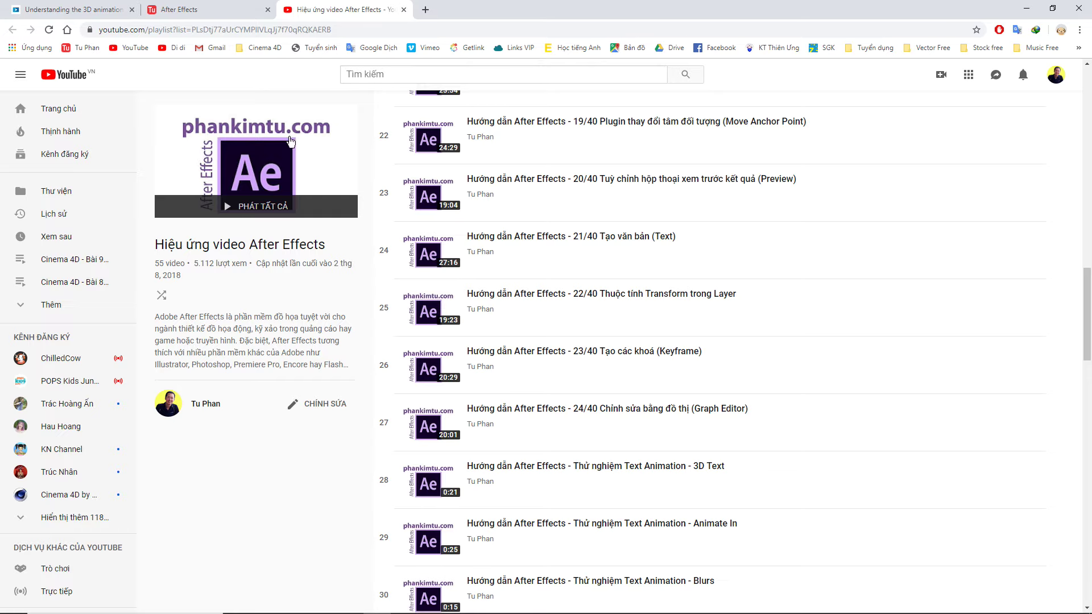
{"action": "left_click", "coordinate": [404, 9]}
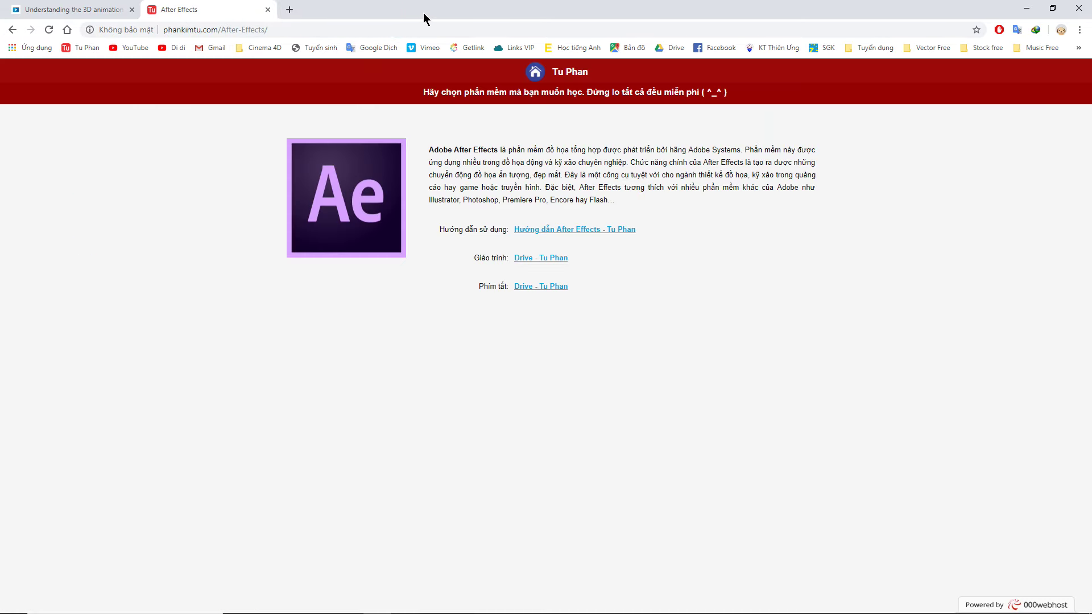
Play the Cinema 4D camera animation from the start to frame 50, then bring After Effects forward.
{"action": "left_click", "coordinate": [1027, 8]}
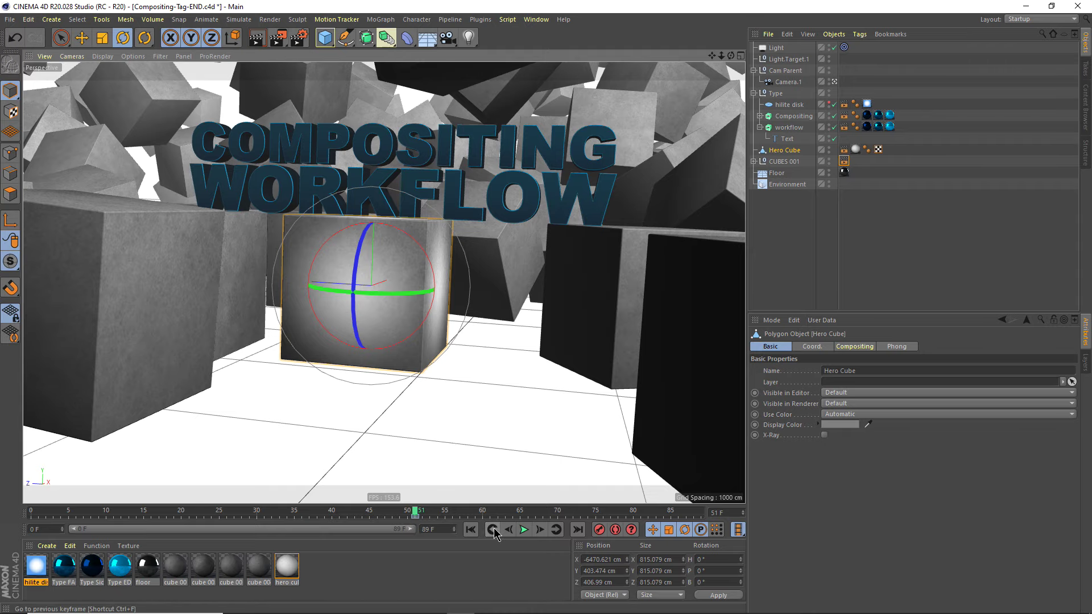
{"action": "left_click", "coordinate": [471, 529]}
{"action": "left_click", "coordinate": [523, 530]}
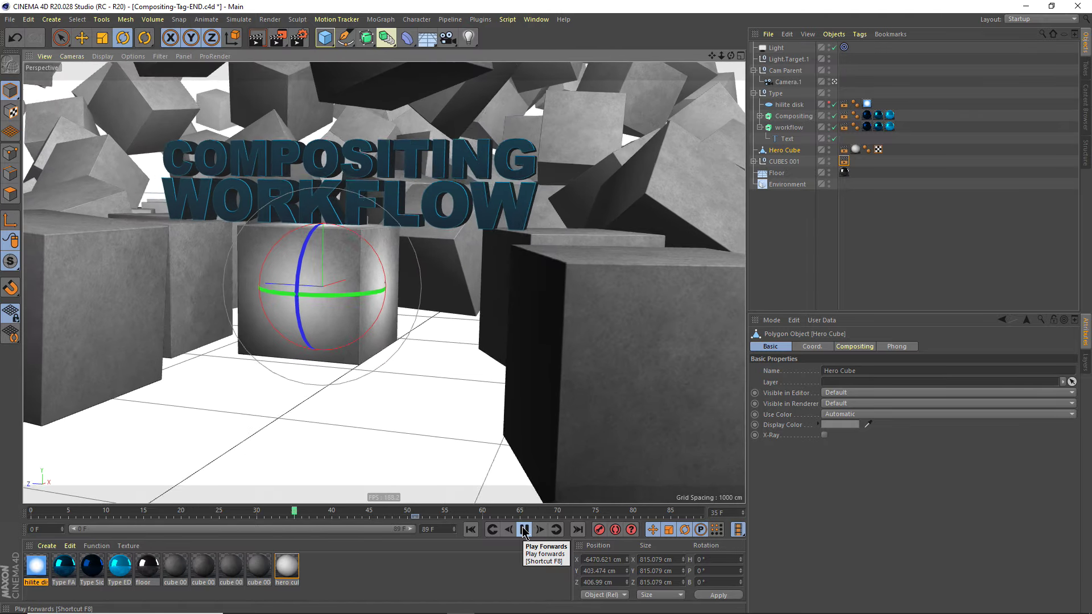
{"action": "left_click", "coordinate": [523, 530]}
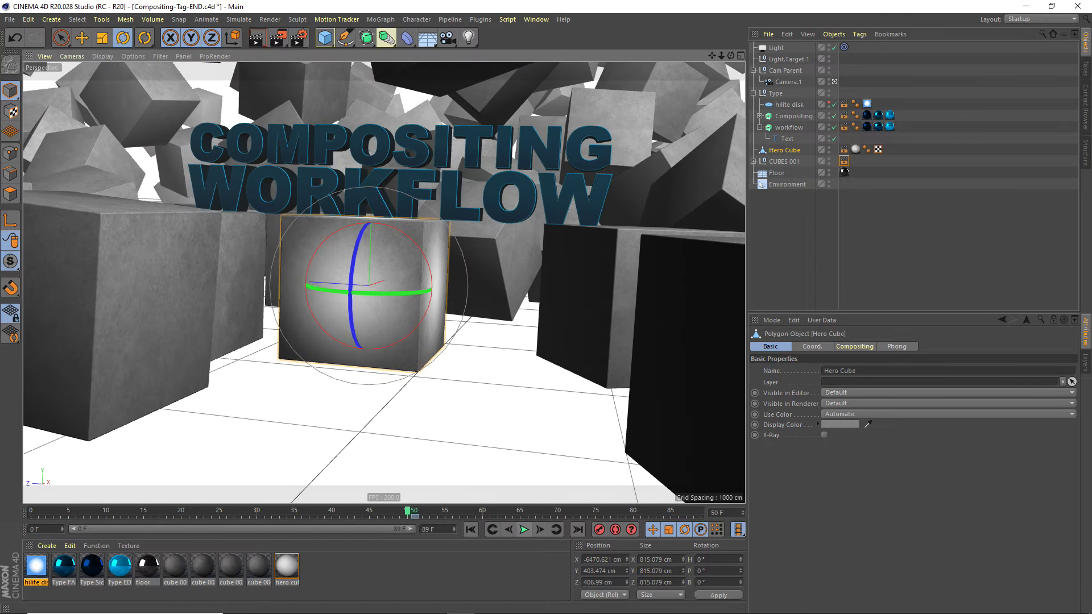
{"action": "left_click_drag", "start_coordinate": [1091, 34], "coordinate": [207, 34]}
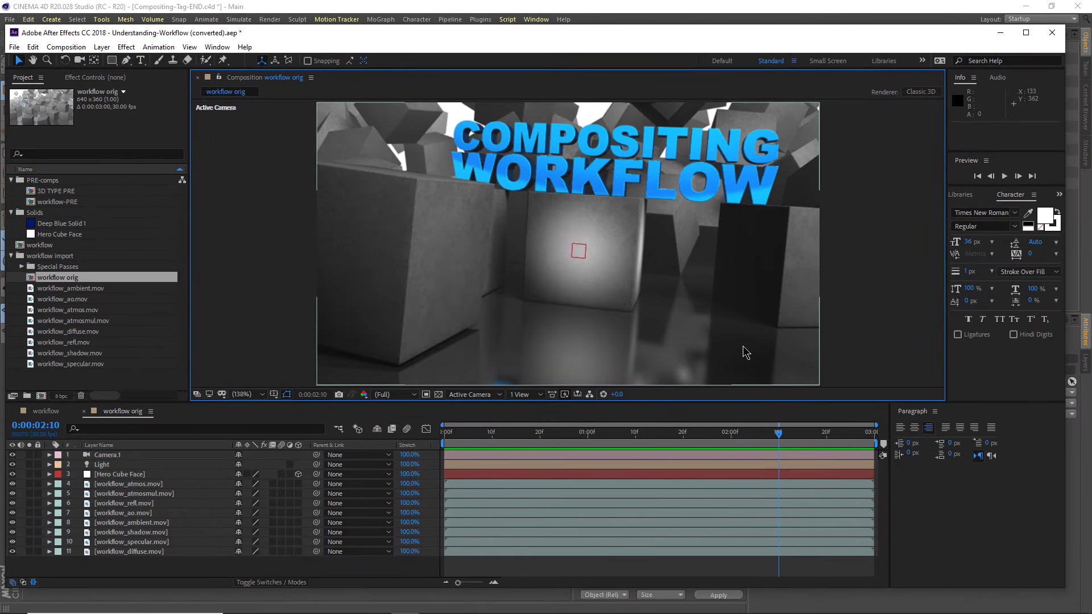
Preview the workflow orig composition and stop it at 0:00:02:22.
{"action": "left_click", "coordinate": [1004, 176]}
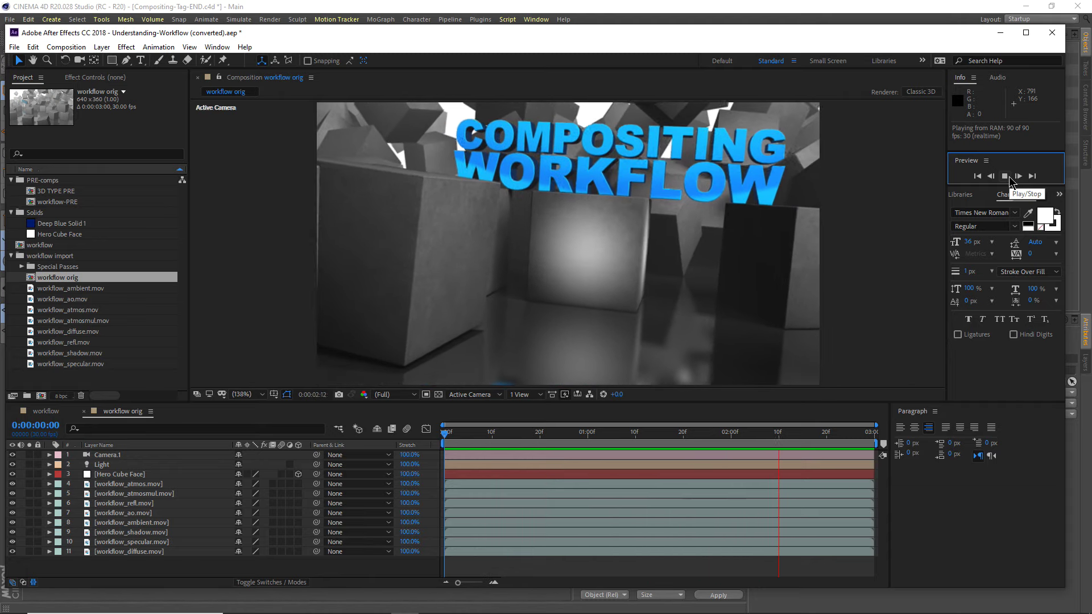
{"action": "left_click", "coordinate": [1005, 177]}
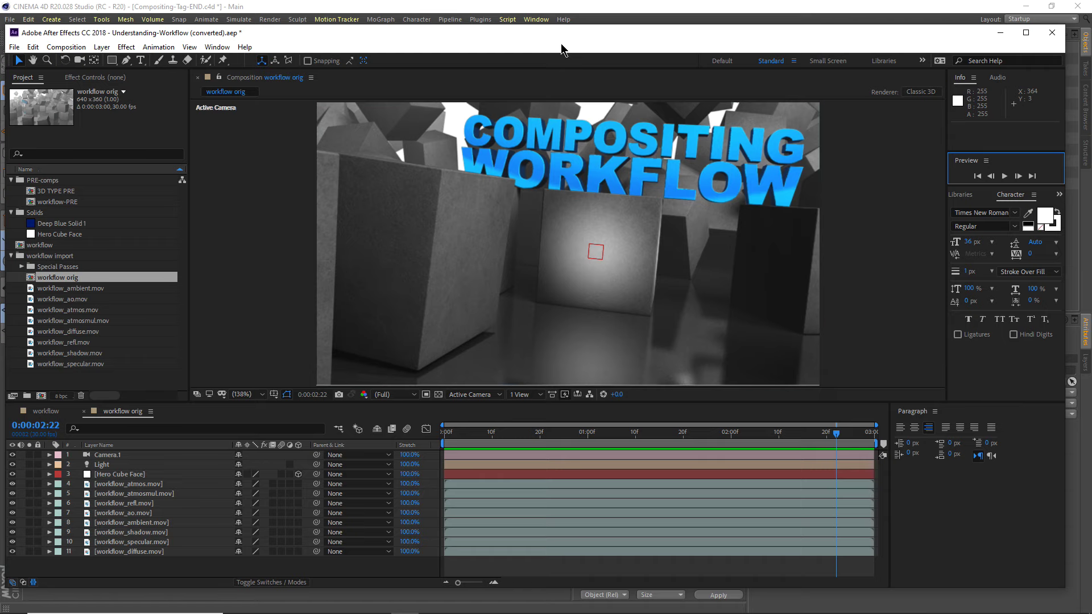
{"action": "mouse_move", "coordinate": [547, 33]}
{"action": "left_mouse_down"}
{"action": "mouse_move", "coordinate": [562, 101]}
{"action": "mouse_move", "coordinate": [559, 166]}
{"action": "mouse_move", "coordinate": [530, 251]}
{"action": "left_mouse_up"}
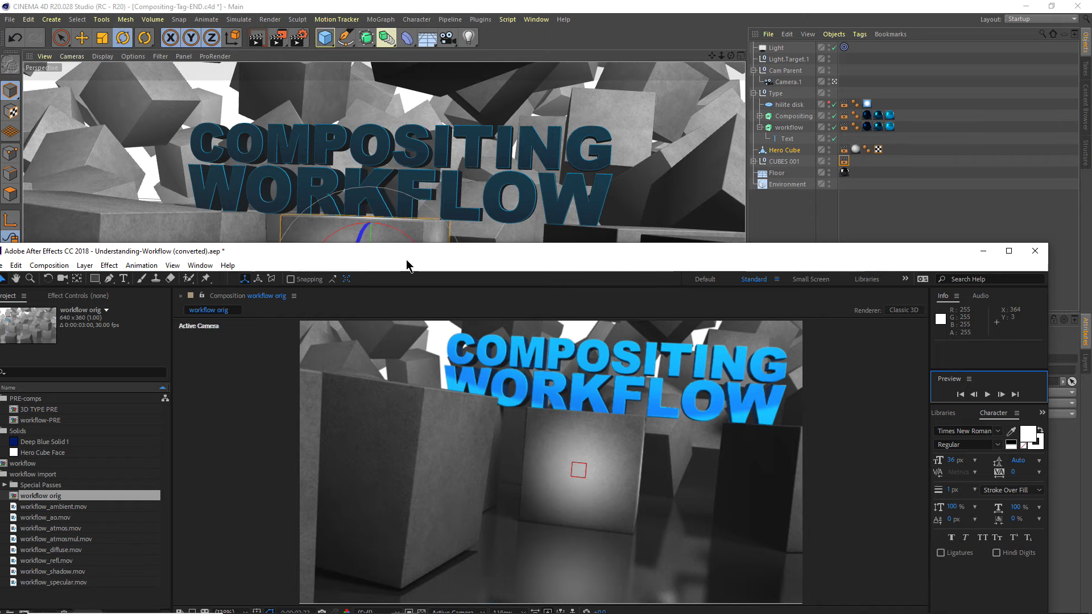
{"action": "mouse_move", "coordinate": [402, 259]}
{"action": "left_mouse_down"}
{"action": "mouse_move", "coordinate": [426, 231]}
{"action": "mouse_move", "coordinate": [422, 147]}
{"action": "left_mouse_up"}
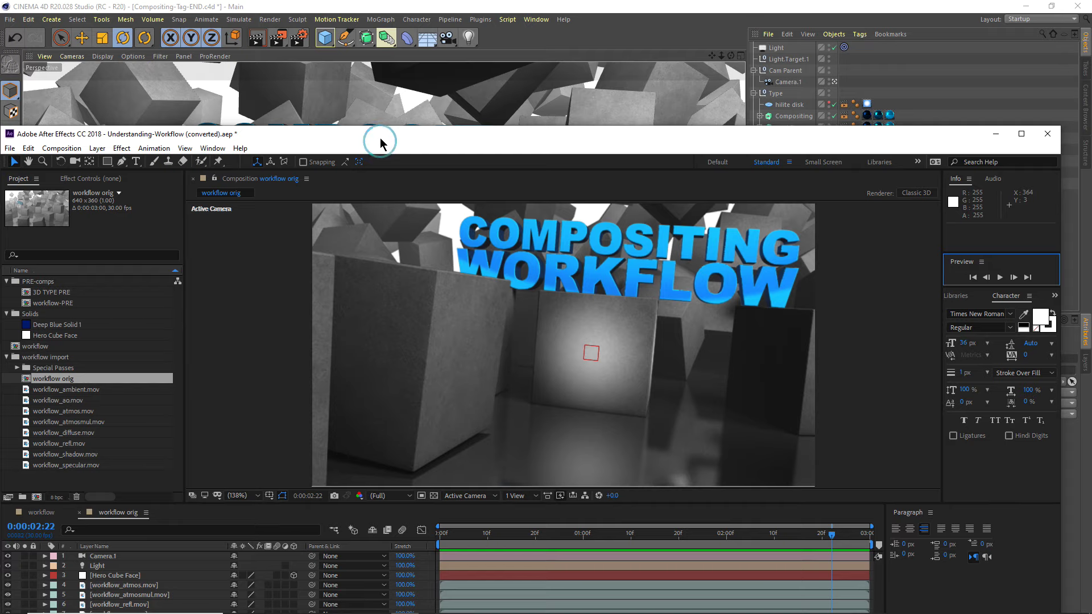
{"action": "left_click_drag", "start_coordinate": [394, 135], "coordinate": [397, 38]}
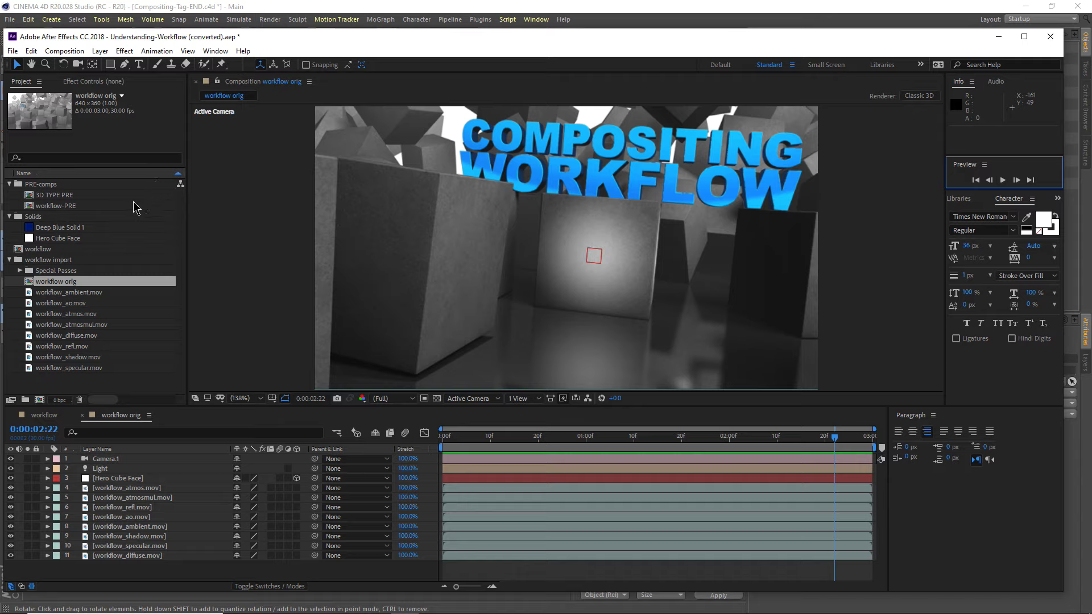
{"action": "left_click", "coordinate": [9, 184]}
{"action": "left_click", "coordinate": [9, 195]}
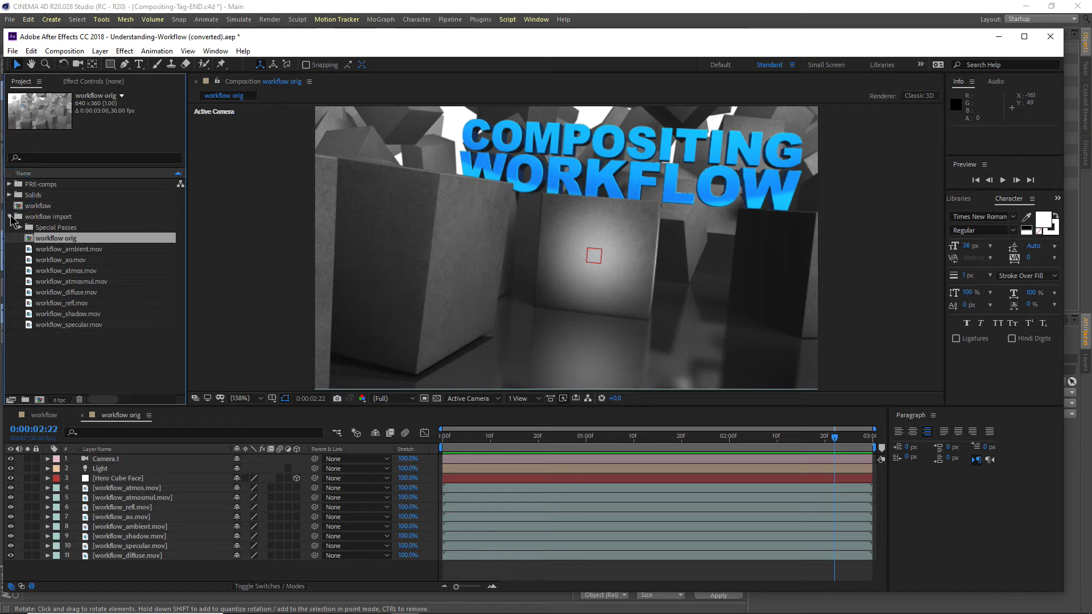
{"action": "left_click", "coordinate": [10, 194]}
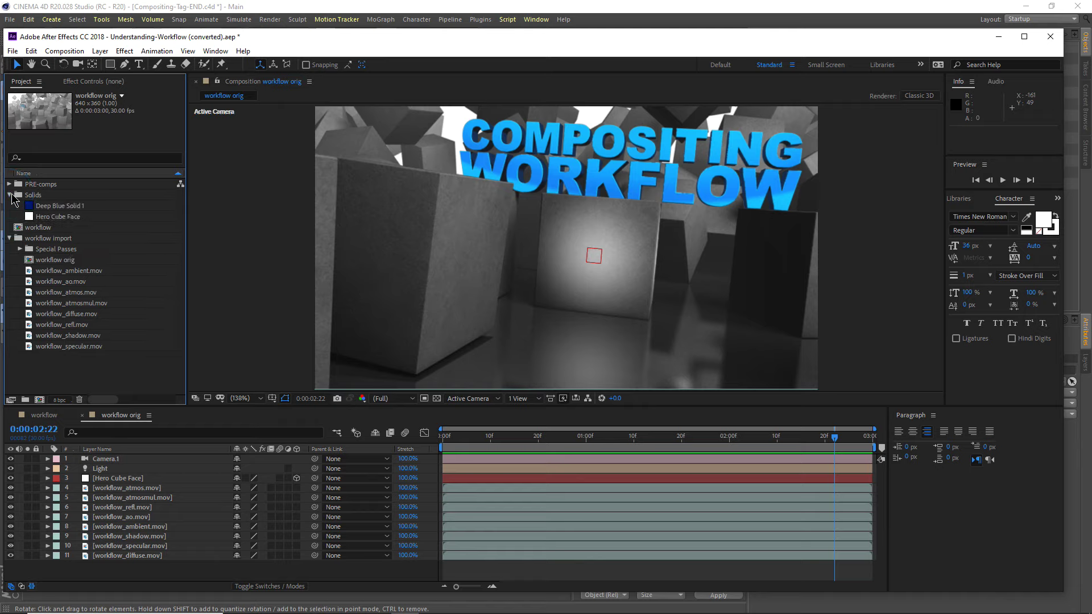
{"action": "left_click", "coordinate": [9, 184]}
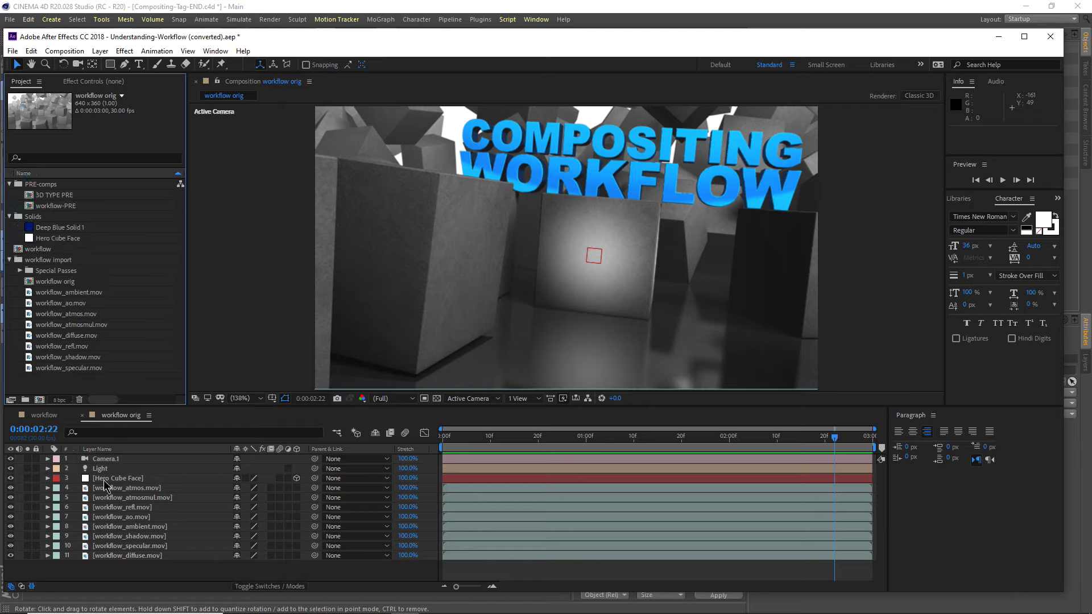
{"action": "left_click", "coordinate": [108, 488]}
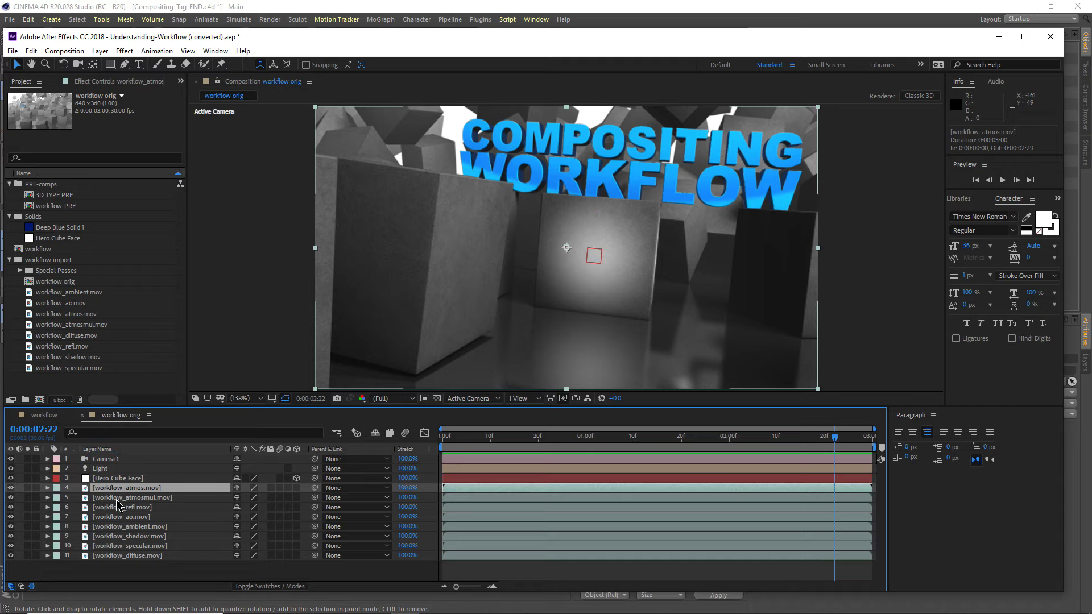
{"action": "left_click", "coordinate": [121, 500]}
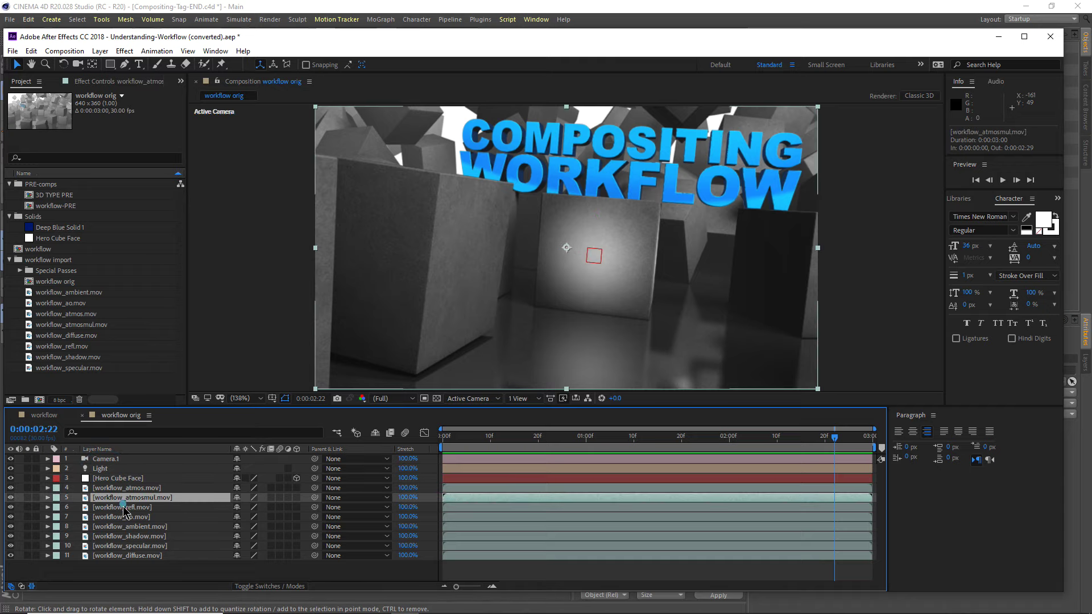
{"action": "left_click", "coordinate": [123, 506]}
{"action": "left_click", "coordinate": [128, 526]}
{"action": "left_click", "coordinate": [132, 537]}
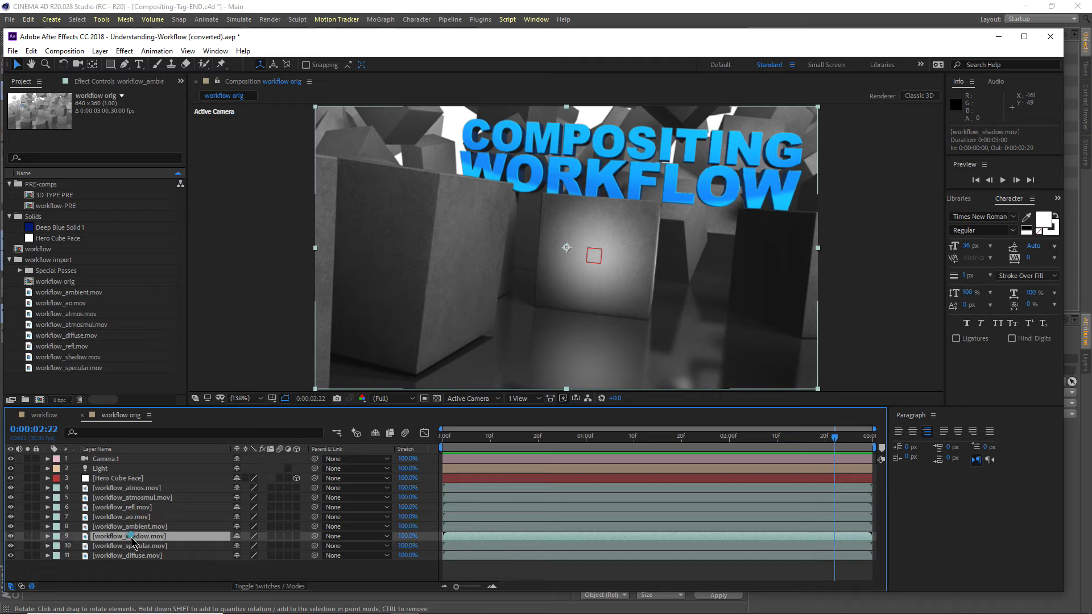
{"action": "left_click", "coordinate": [132, 536]}
{"action": "left_click", "coordinate": [130, 526]}
{"action": "left_click", "coordinate": [133, 507]}
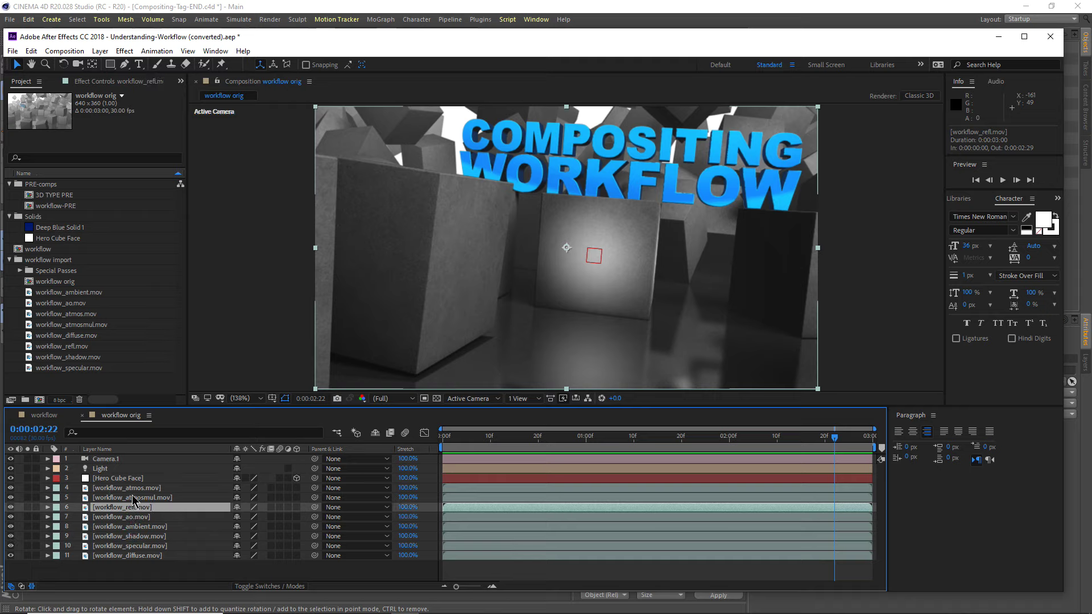
{"action": "left_click", "coordinate": [135, 498]}
{"action": "left_click", "coordinate": [136, 488]}
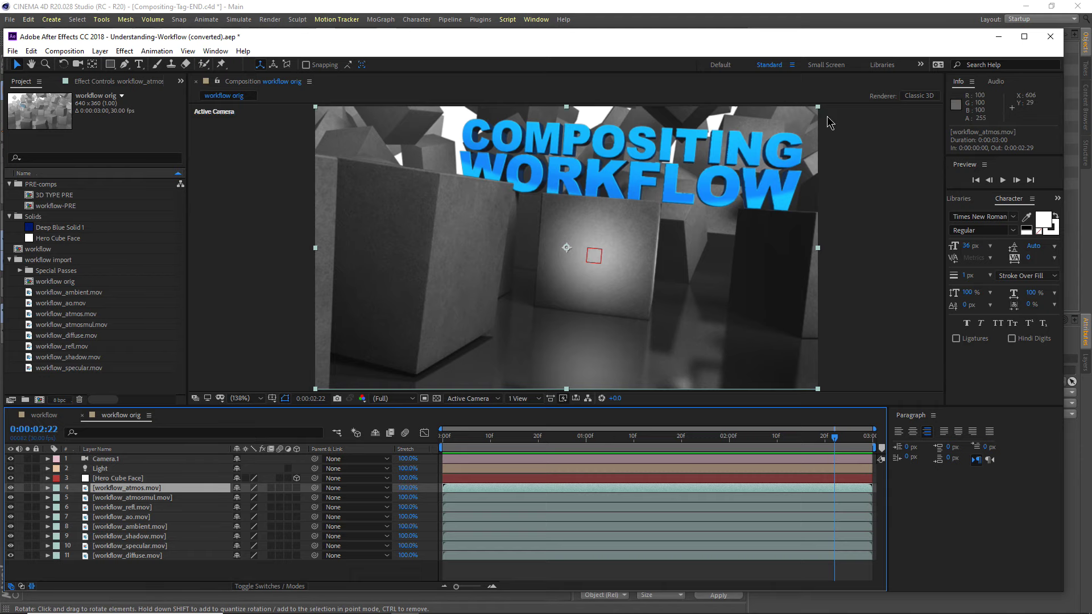
Minimize After Effects to reveal the Cinema 4D title scene at frame 50.
{"action": "left_click", "coordinate": [1000, 37]}
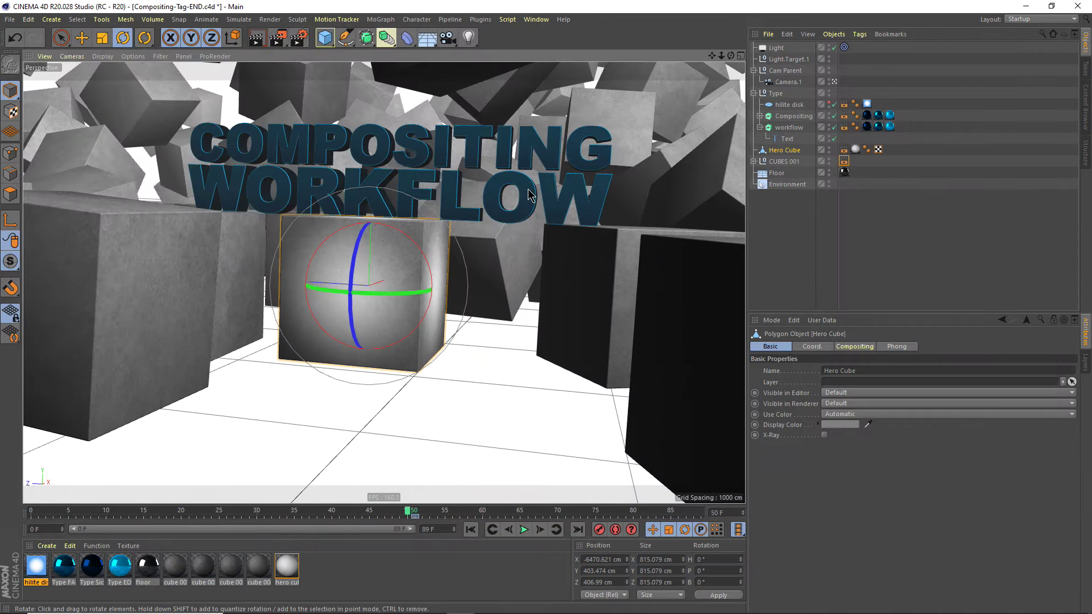